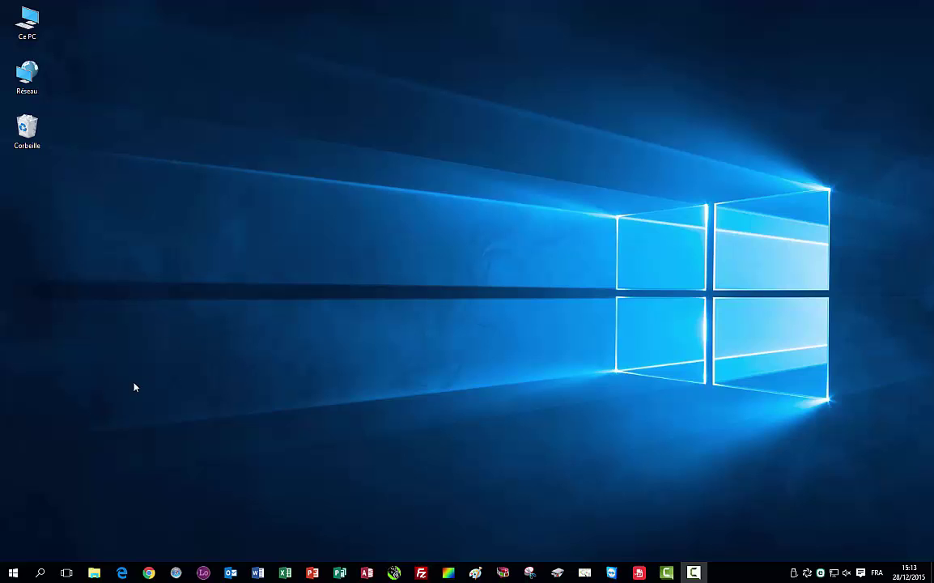
Step: In the Windows Confidentialité settings under Général, turn off the advertising identifier and the sending of writing information to Microsoft
{"action": "left_click", "coordinate": [13, 573]}
{"action": "left_click", "coordinate": [34, 515]}
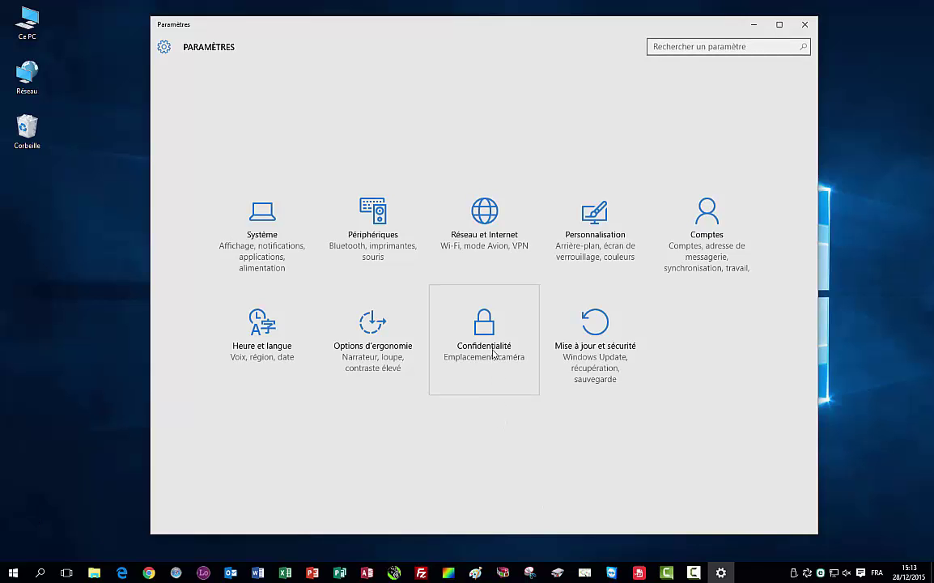
{"action": "left_click", "coordinate": [492, 348]}
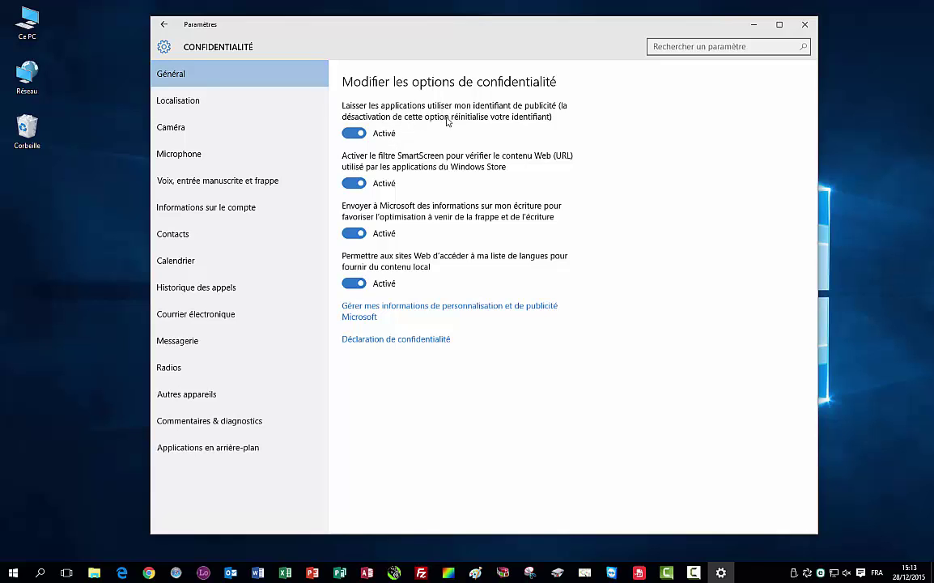
{"action": "left_click", "coordinate": [359, 138]}
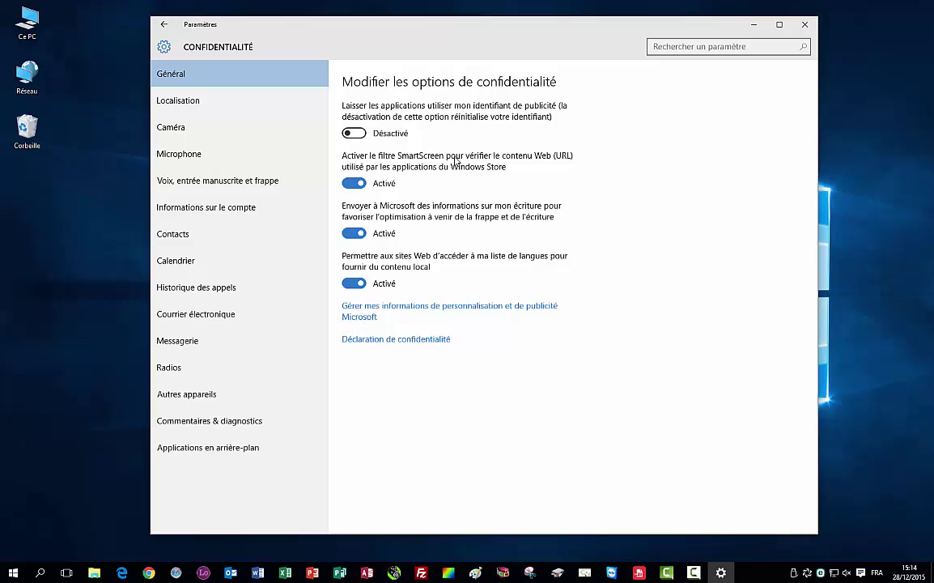
{"action": "left_click", "coordinate": [360, 235]}
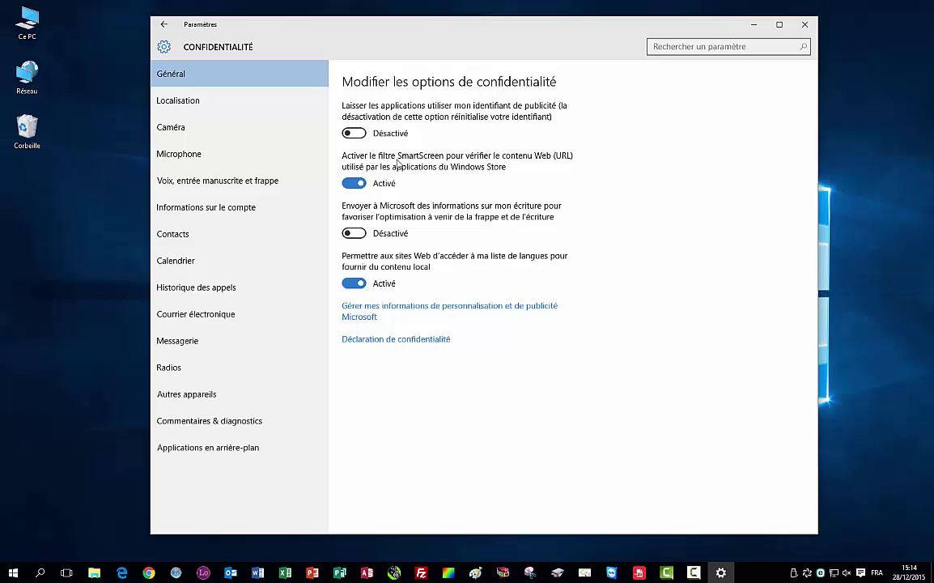
Step: Under Localisation, turn off location for this device and erase the location history stored on it
{"action": "left_click", "coordinate": [203, 101]}
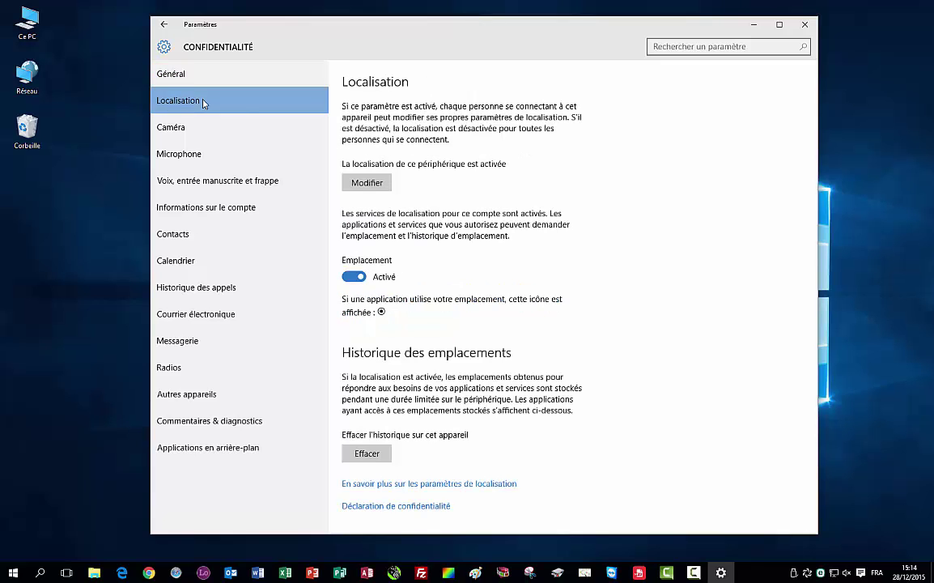
{"action": "left_click_drag", "start_coordinate": [547, 33], "coordinate": [531, 26]}
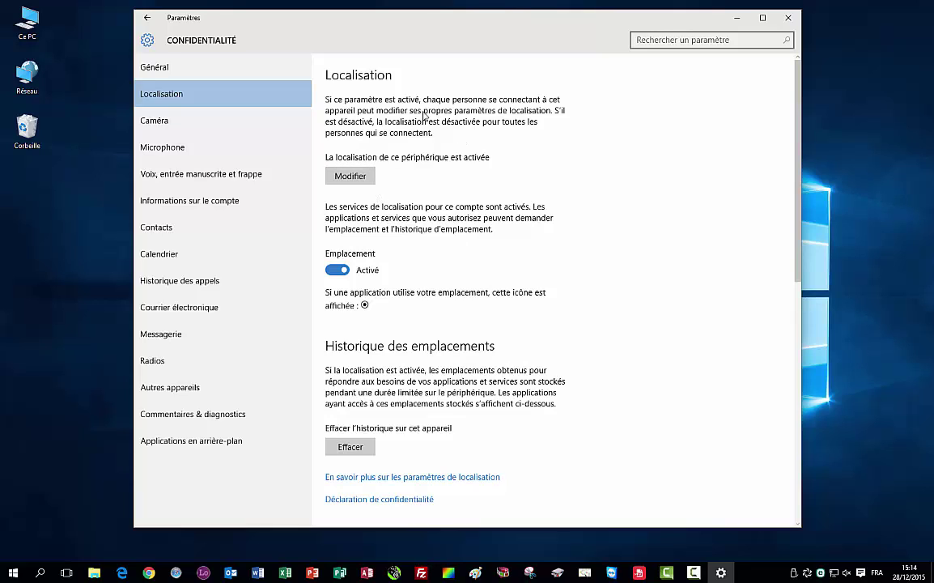
{"action": "left_click", "coordinate": [357, 177]}
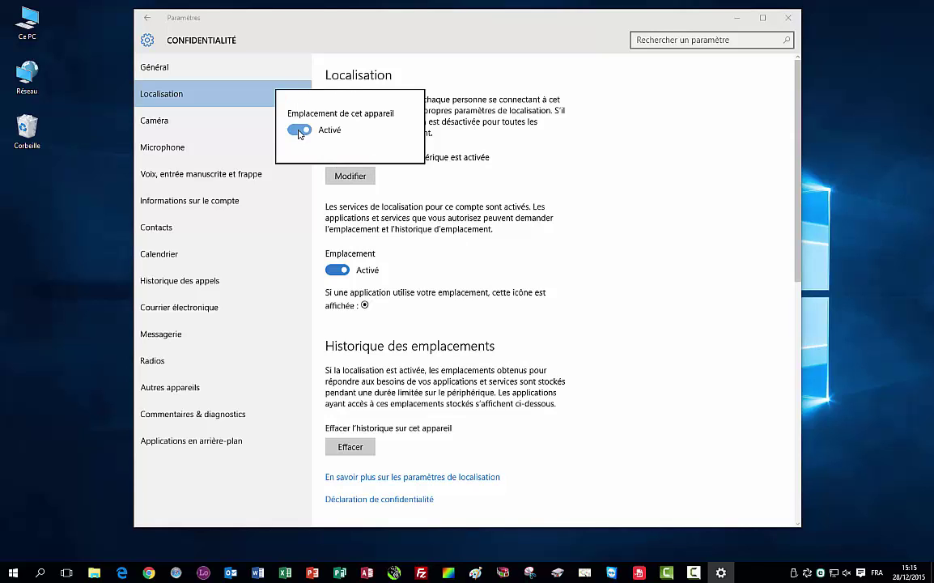
{"action": "left_click", "coordinate": [300, 132]}
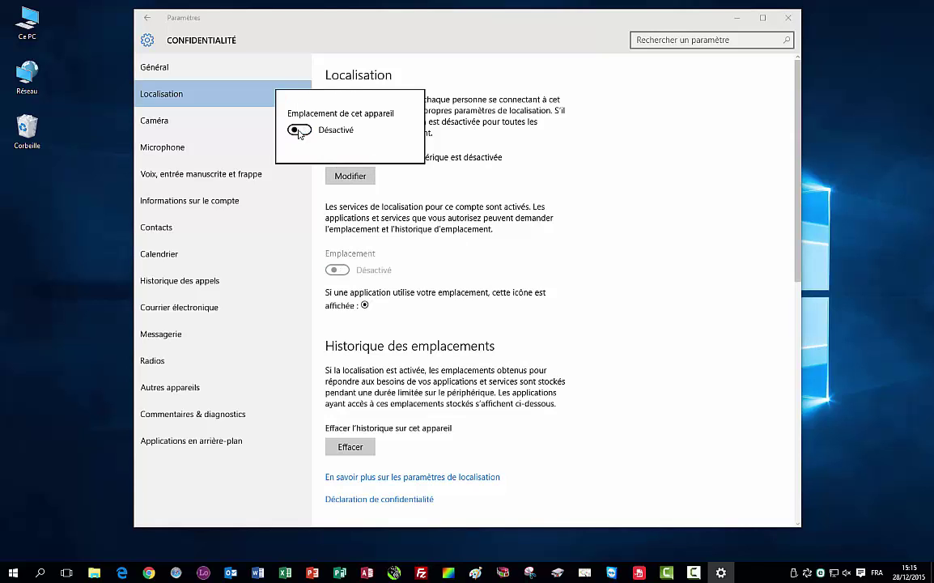
{"action": "left_click", "coordinate": [500, 168]}
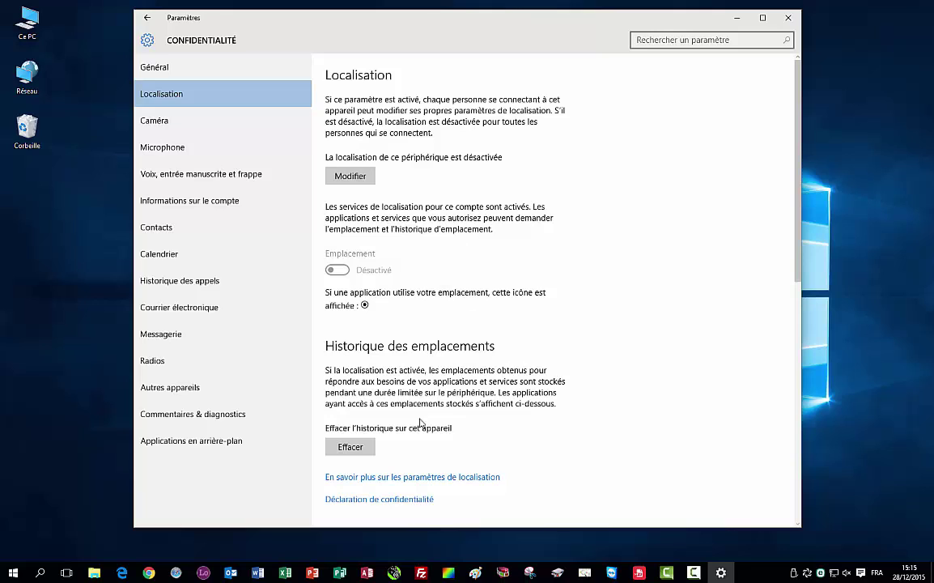
{"action": "left_click", "coordinate": [361, 451]}
Step: Turn off applications' access to the camera under Caméra, and open the Microphone privacy settings
{"action": "left_click", "coordinate": [182, 129]}
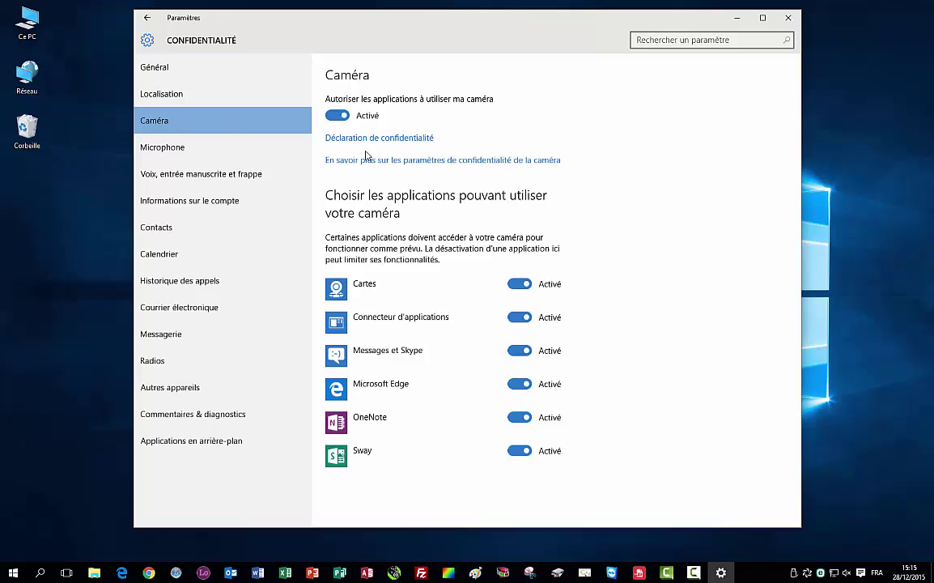
{"action": "left_click", "coordinate": [354, 119]}
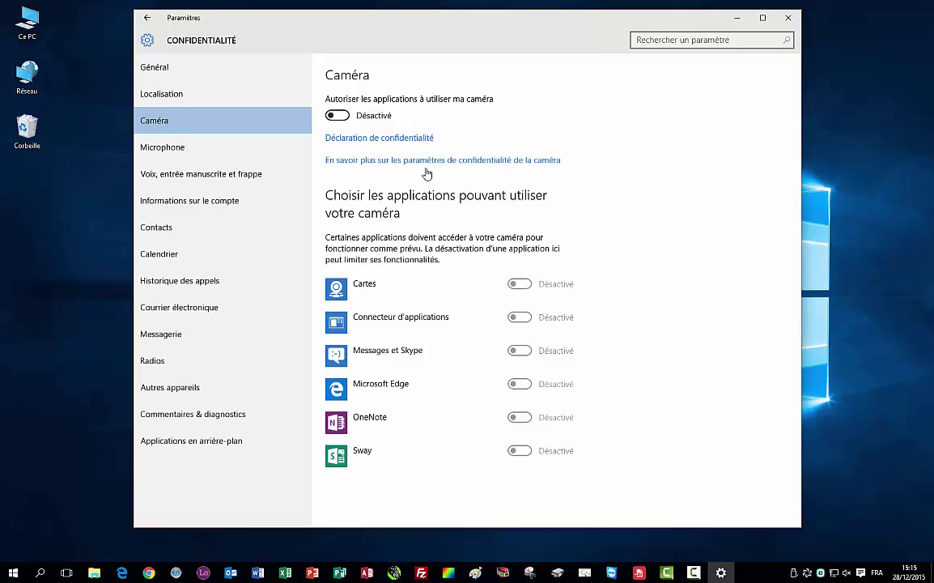
{"action": "left_click", "coordinate": [335, 114]}
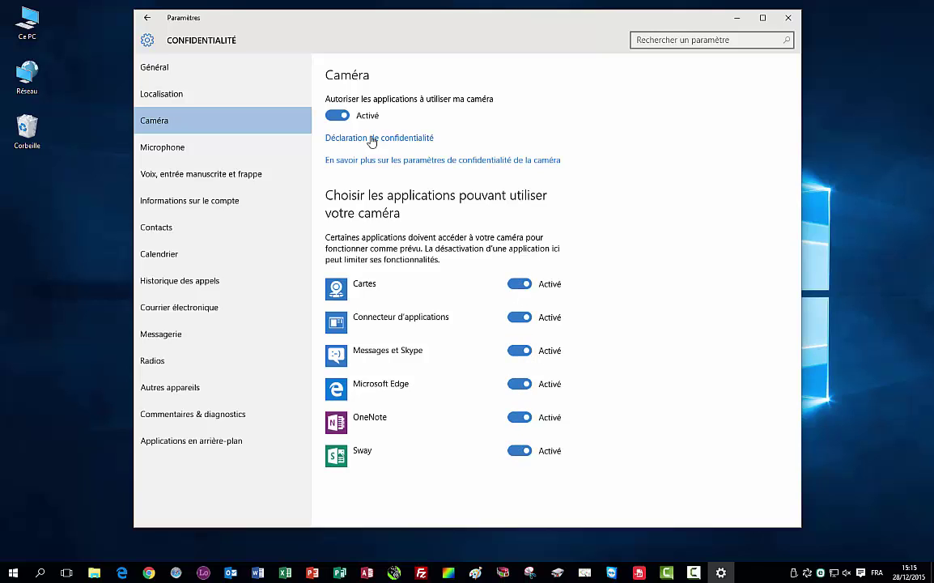
{"action": "left_click", "coordinate": [349, 119]}
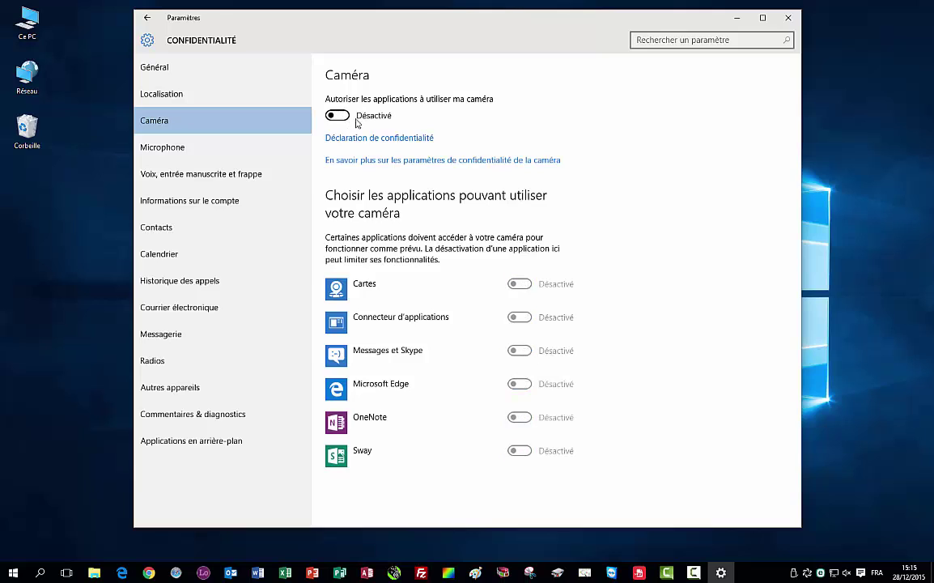
{"action": "left_click", "coordinate": [184, 152]}
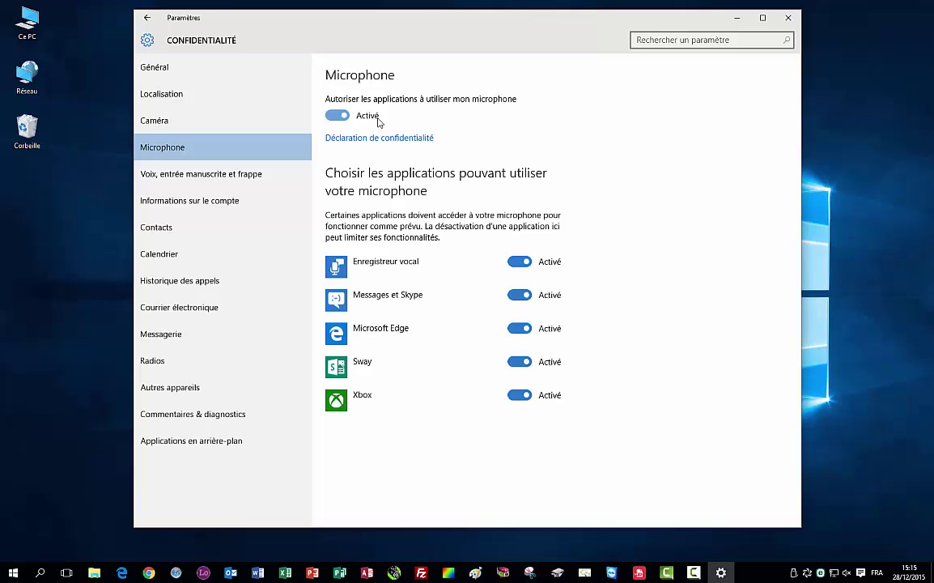
Step: Stop Windows and Cortana from learning voice and handwriting, and turn off applications' access to account information
{"action": "left_click", "coordinate": [215, 178]}
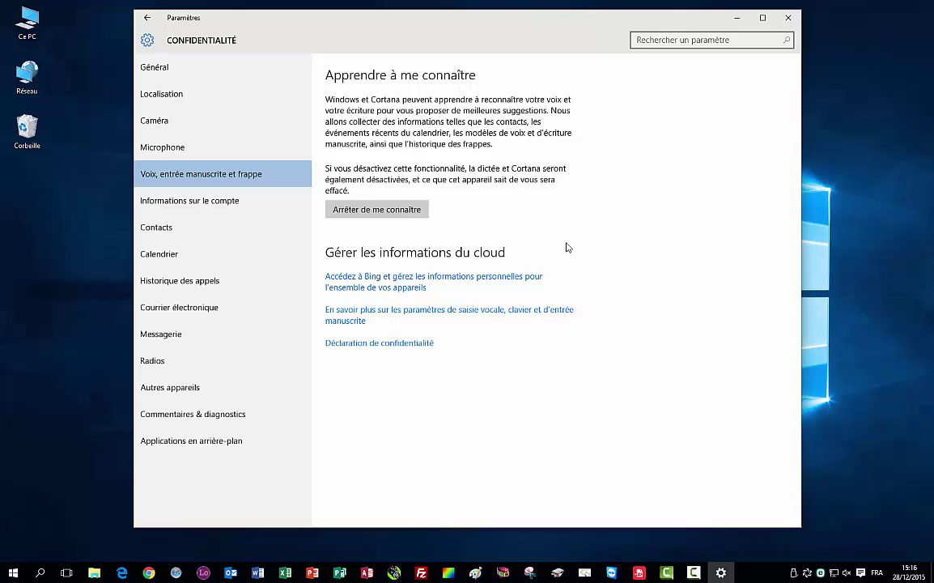
{"action": "left_click", "coordinate": [383, 211]}
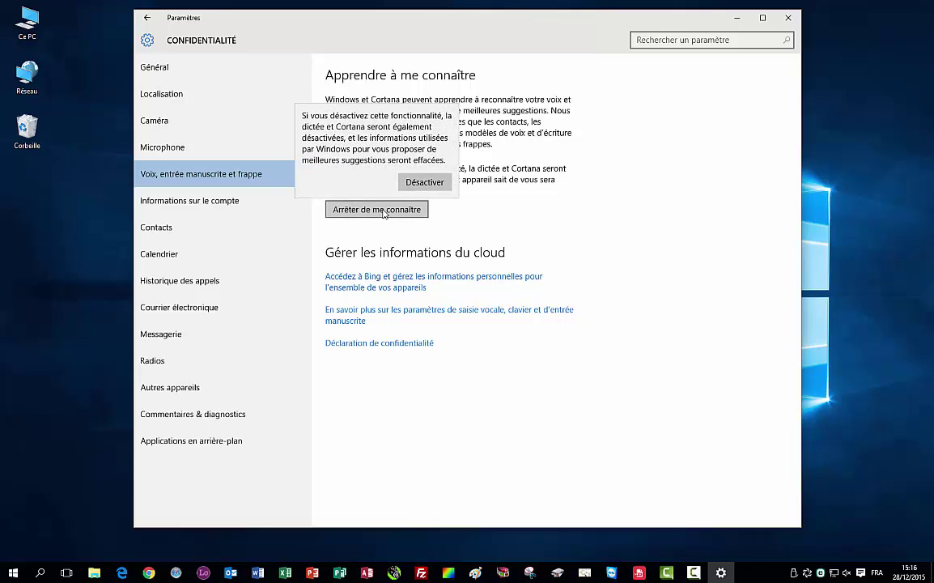
{"action": "left_click", "coordinate": [422, 188]}
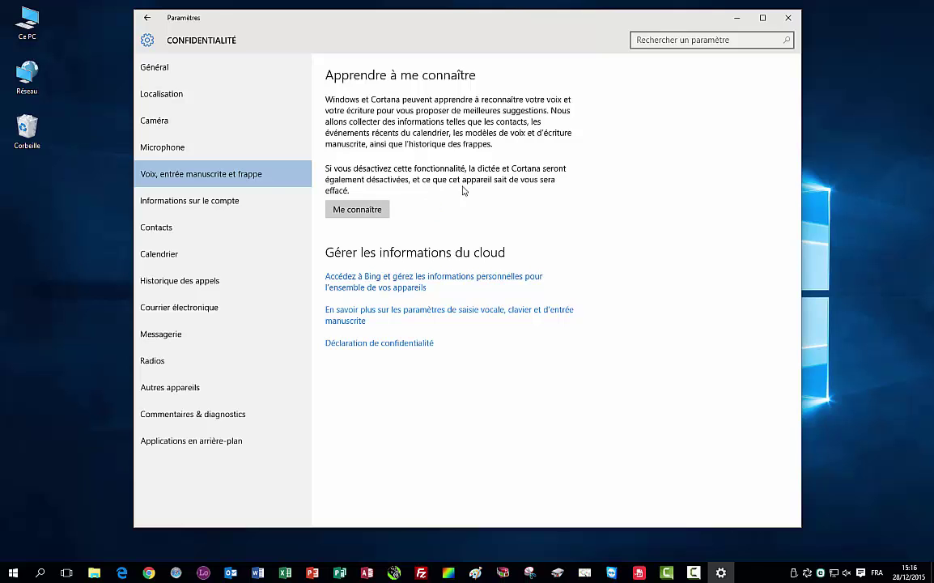
{"action": "left_click", "coordinate": [218, 203]}
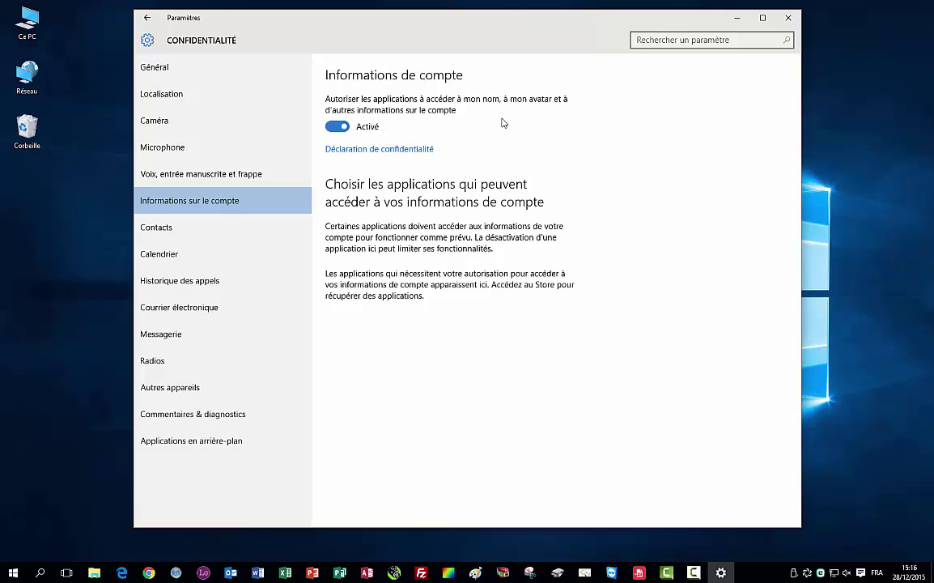
{"action": "left_click", "coordinate": [340, 127]}
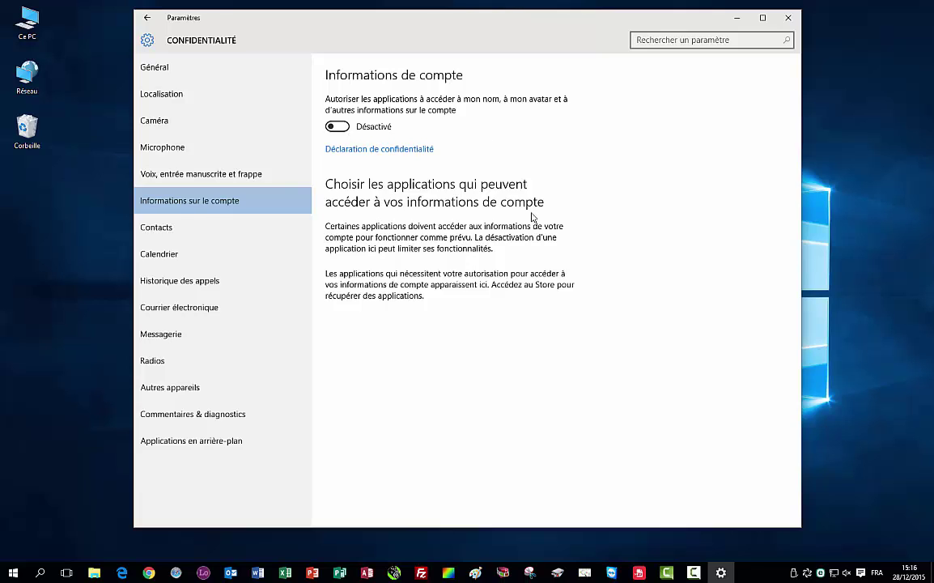
Step: Compare the Contacts and Calendrier privacy pages, examining which access controls each one offers
{"action": "left_click", "coordinate": [184, 230]}
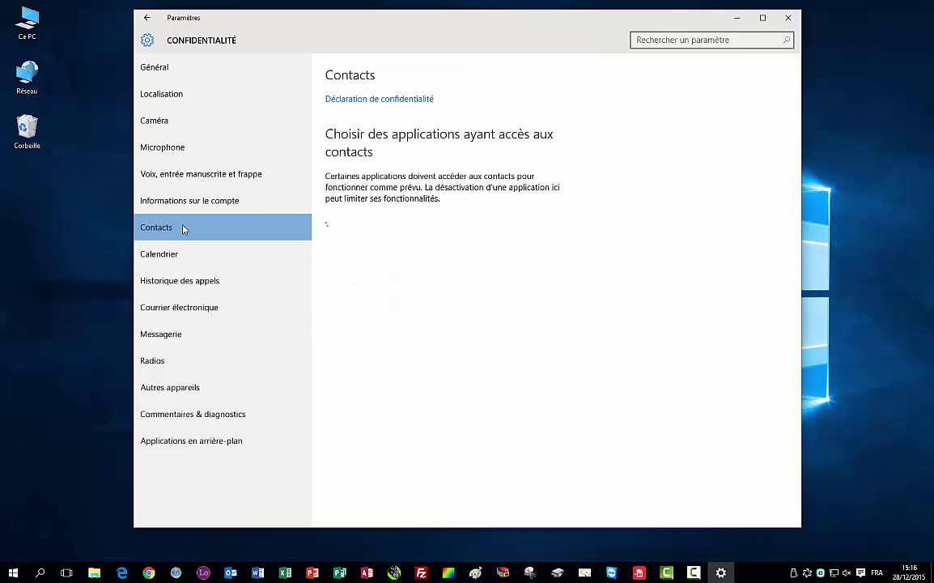
{"action": "left_click", "coordinate": [186, 257]}
{"action": "left_click", "coordinate": [184, 236]}
{"action": "left_click", "coordinate": [184, 258]}
{"action": "left_click", "coordinate": [183, 235]}
{"action": "left_click", "coordinate": [182, 258]}
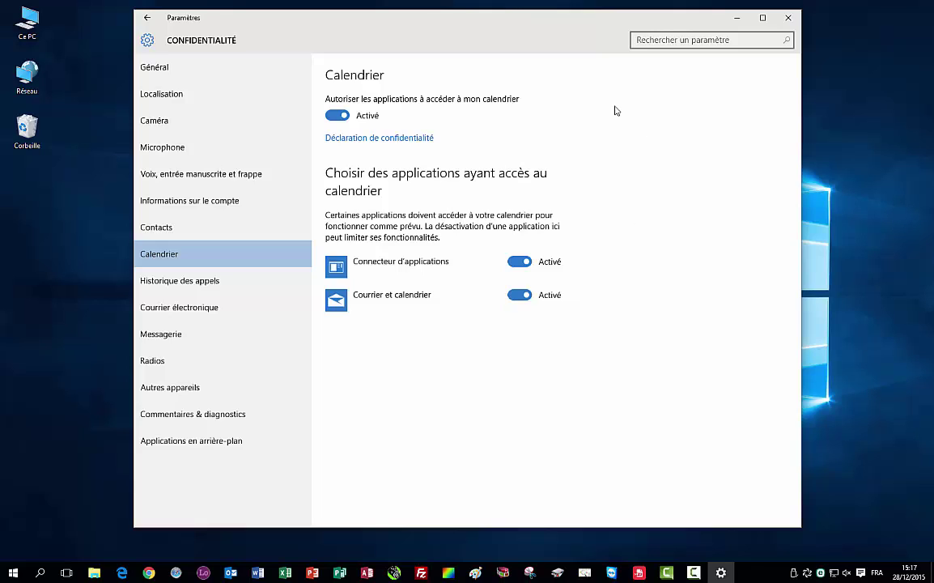
{"action": "left_click", "coordinate": [173, 227]}
{"action": "left_click", "coordinate": [174, 259]}
Step: Turn off contacts access for Connecteur d'applications, Courrier et calendrier, and Messages et Skype
{"action": "left_click", "coordinate": [178, 230]}
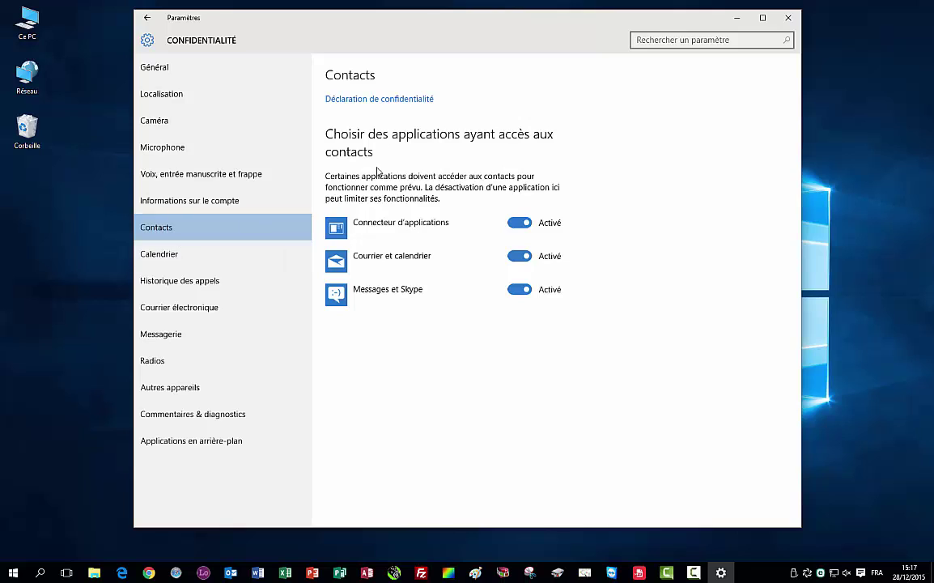
{"action": "left_click", "coordinate": [519, 223]}
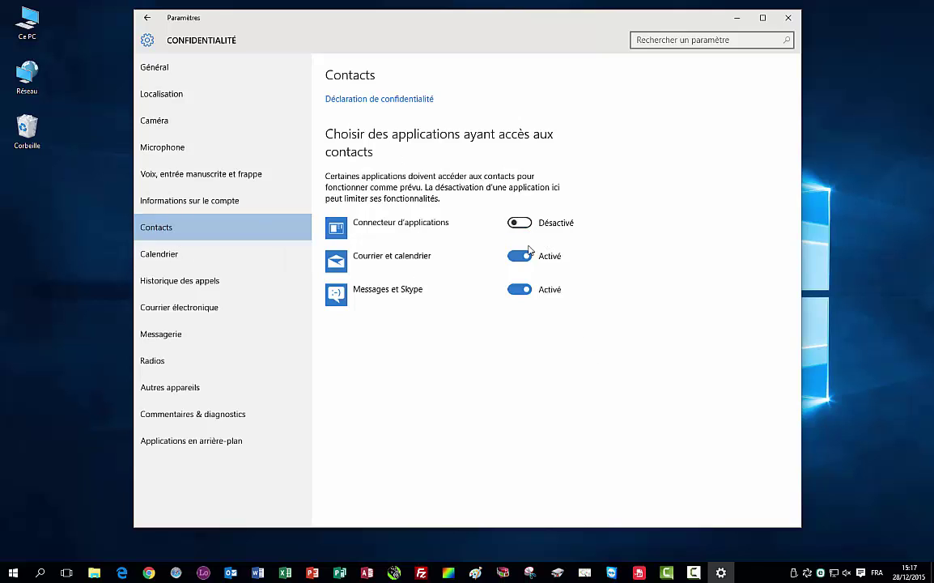
{"action": "left_click", "coordinate": [519, 256]}
{"action": "left_click", "coordinate": [519, 289]}
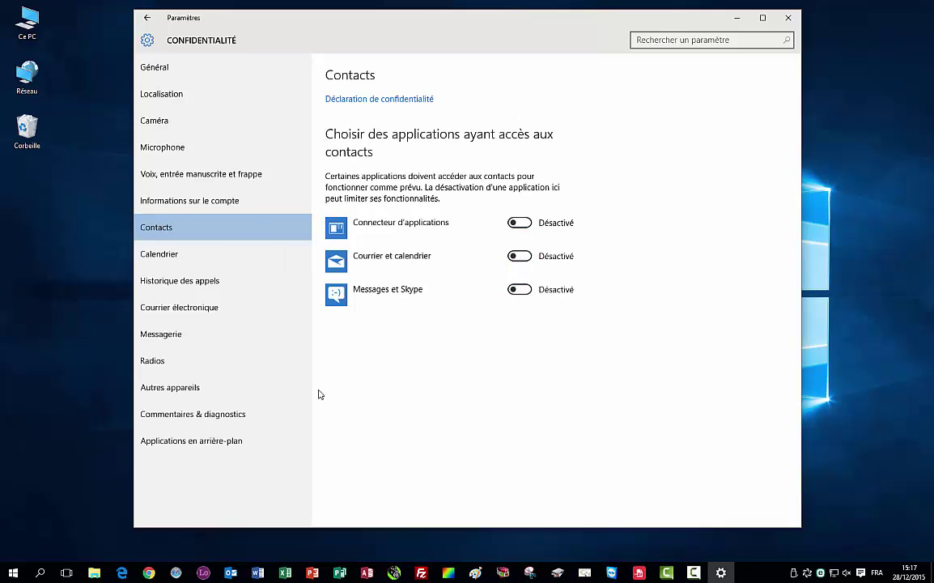
Step: Turn off applications' access to the calendar and to the call history
{"action": "left_click", "coordinate": [208, 262]}
{"action": "left_click", "coordinate": [336, 116]}
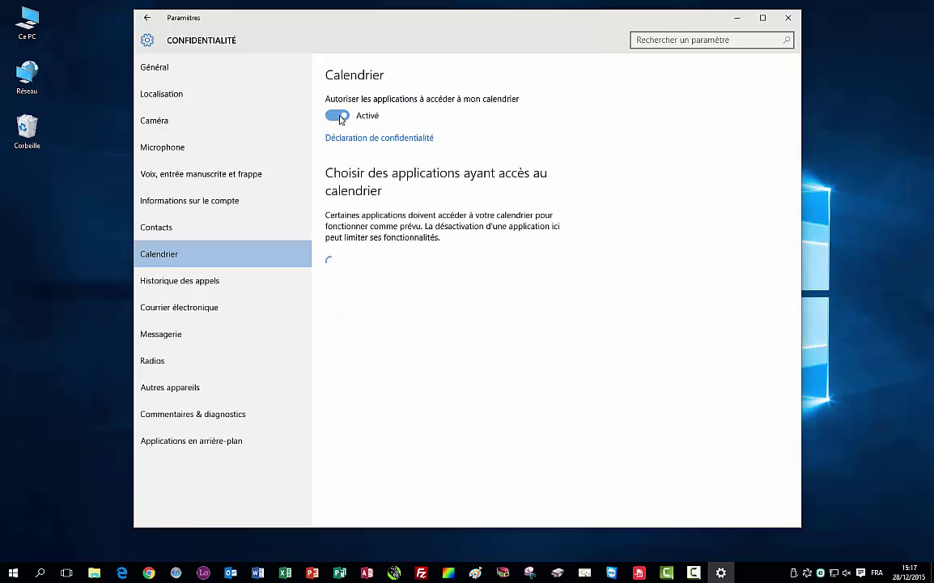
{"action": "left_click", "coordinate": [212, 281]}
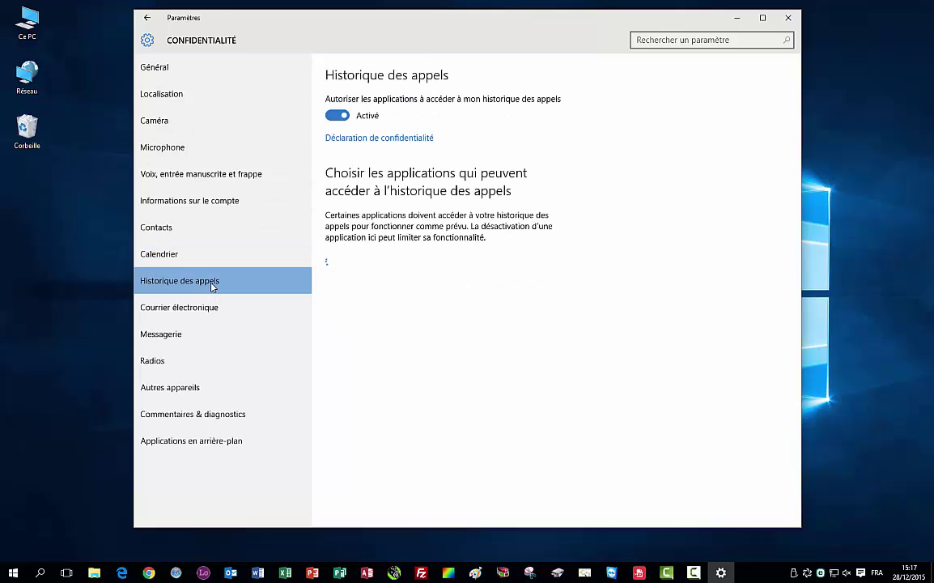
{"action": "left_click", "coordinate": [336, 118]}
Step: Turn off applications' permission to access and send e-mail, and to read or send SMS and MMS messages
{"action": "left_click", "coordinate": [162, 309]}
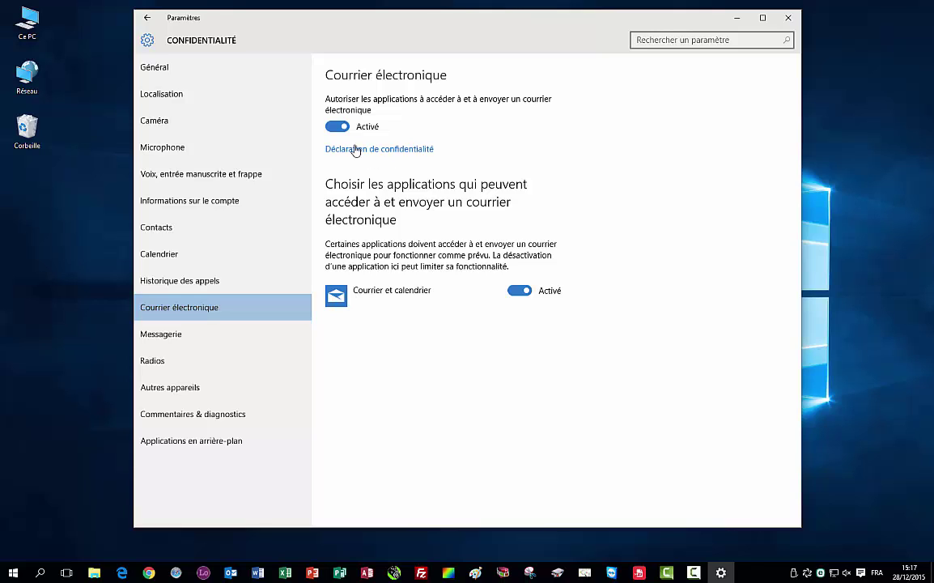
{"action": "left_click", "coordinate": [338, 127]}
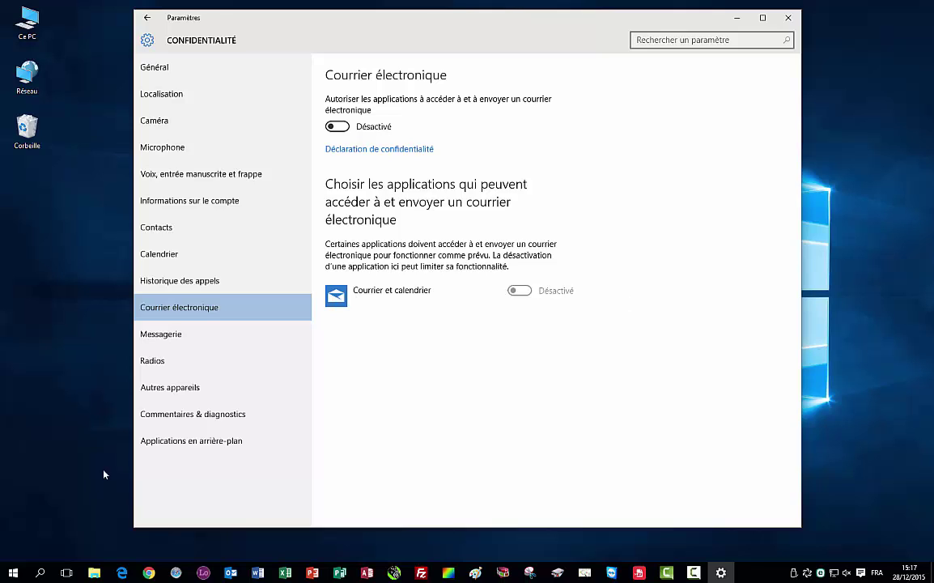
{"action": "left_click", "coordinate": [163, 342]}
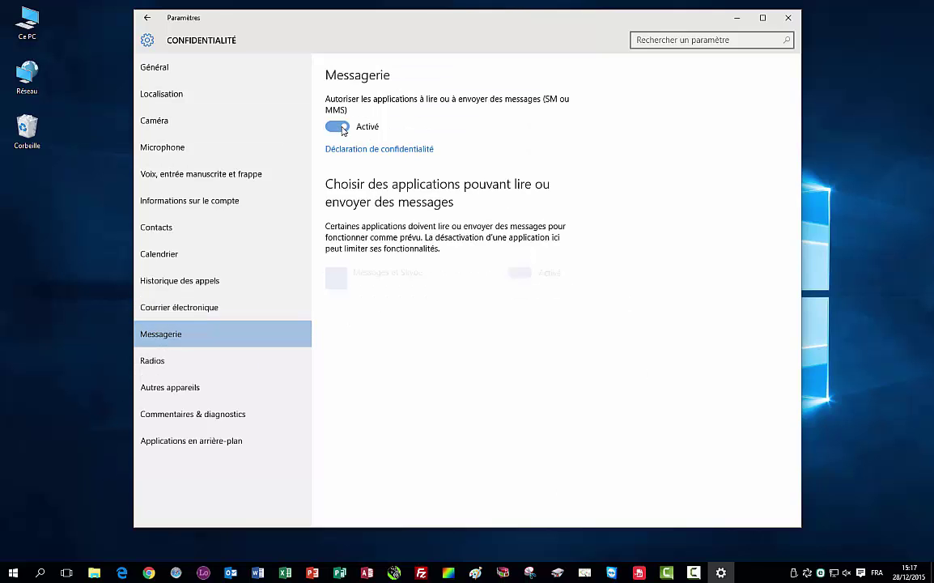
{"action": "left_click", "coordinate": [337, 126]}
Step: Turn off applications' control of the radios, and disable automatic synchronization with unpaired wireless devices under Autres appareils
{"action": "left_click", "coordinate": [175, 363]}
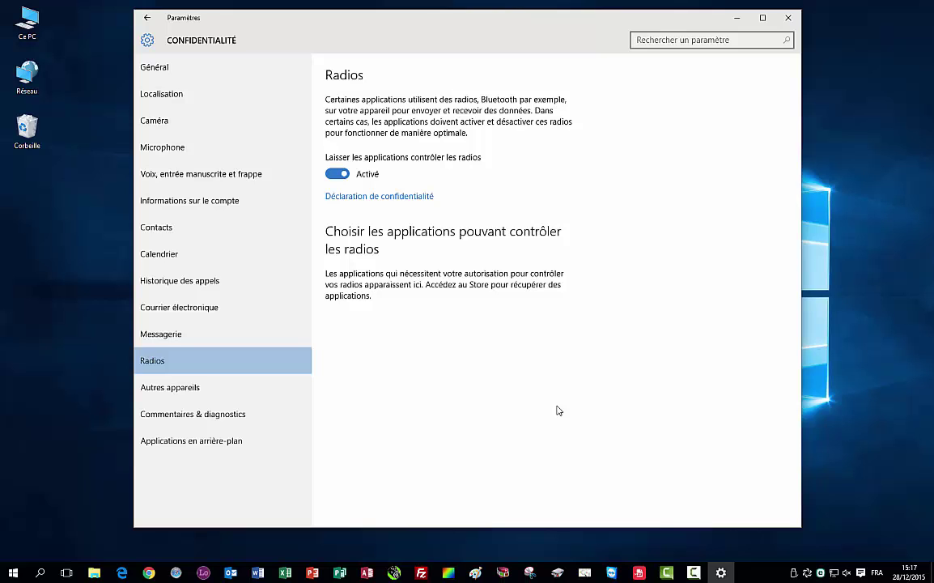
{"action": "left_click_drag", "start_coordinate": [524, 15], "coordinate": [512, 21]}
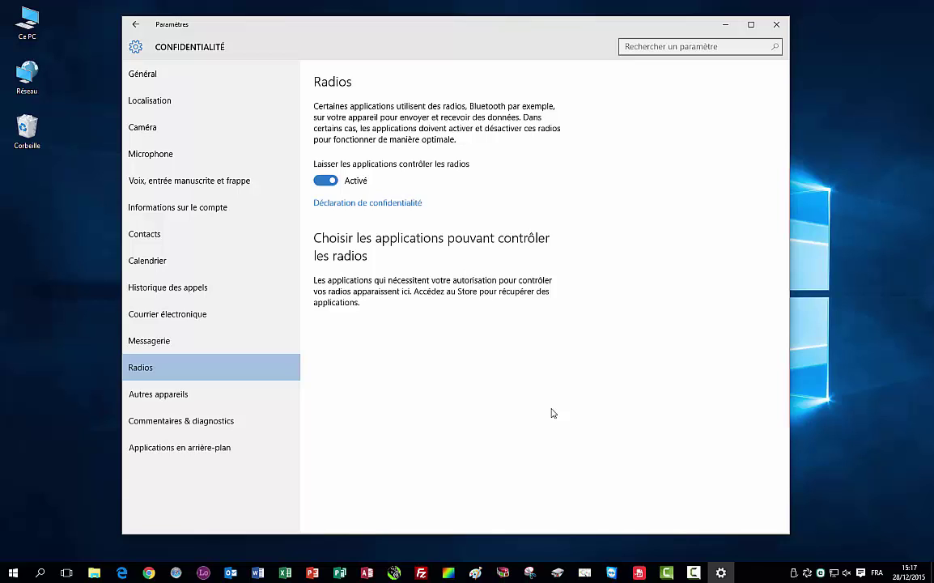
{"action": "left_click", "coordinate": [332, 184]}
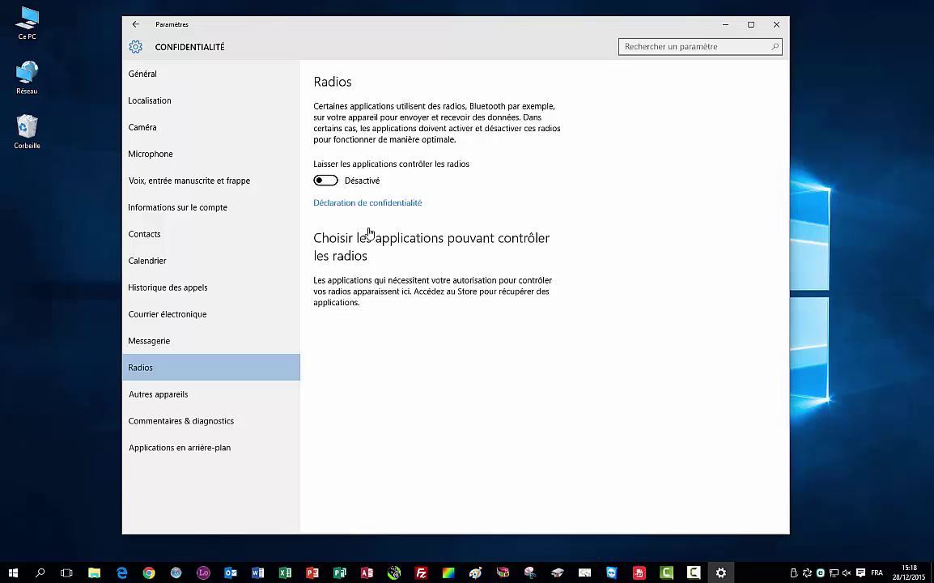
{"action": "left_click", "coordinate": [192, 403]}
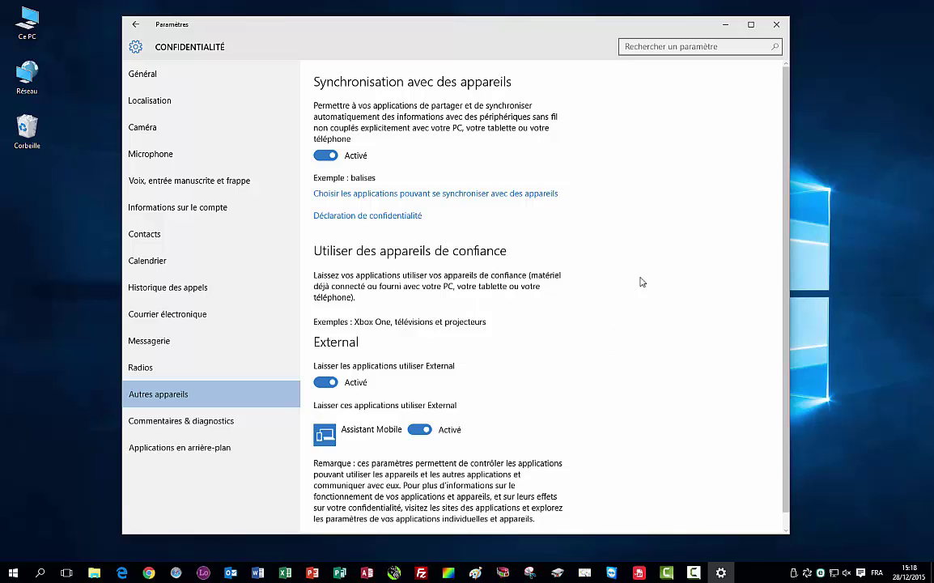
{"action": "left_click", "coordinate": [326, 156]}
Step: Under Commentaires & diagnostics, set the frequency of Windows feedback requests to Jamais
{"action": "left_click", "coordinate": [188, 425]}
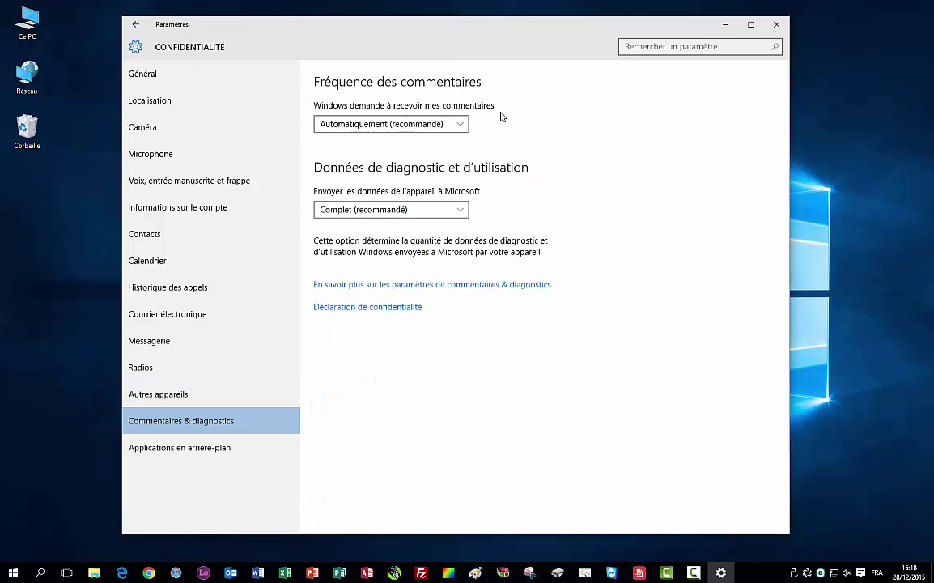
{"action": "left_click", "coordinate": [461, 125]}
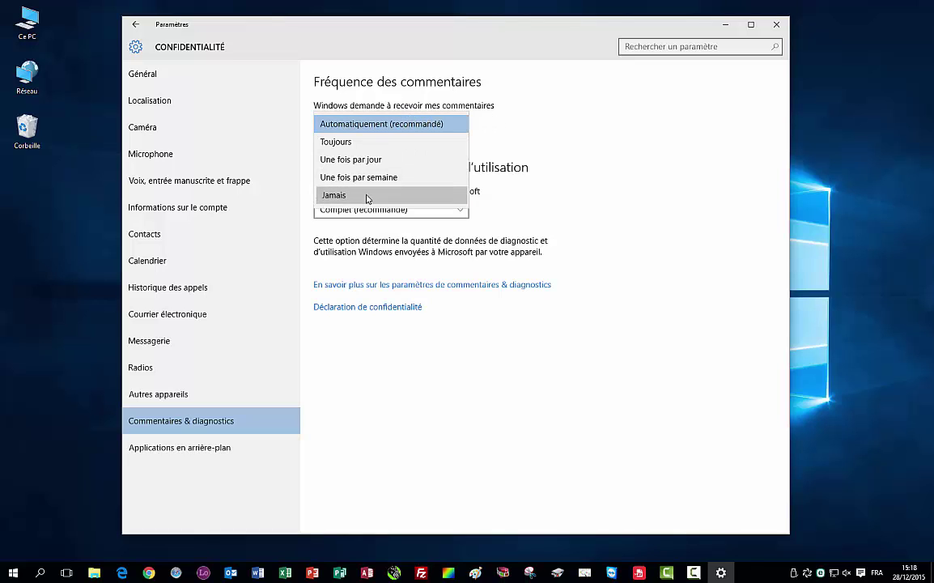
{"action": "left_click", "coordinate": [367, 198]}
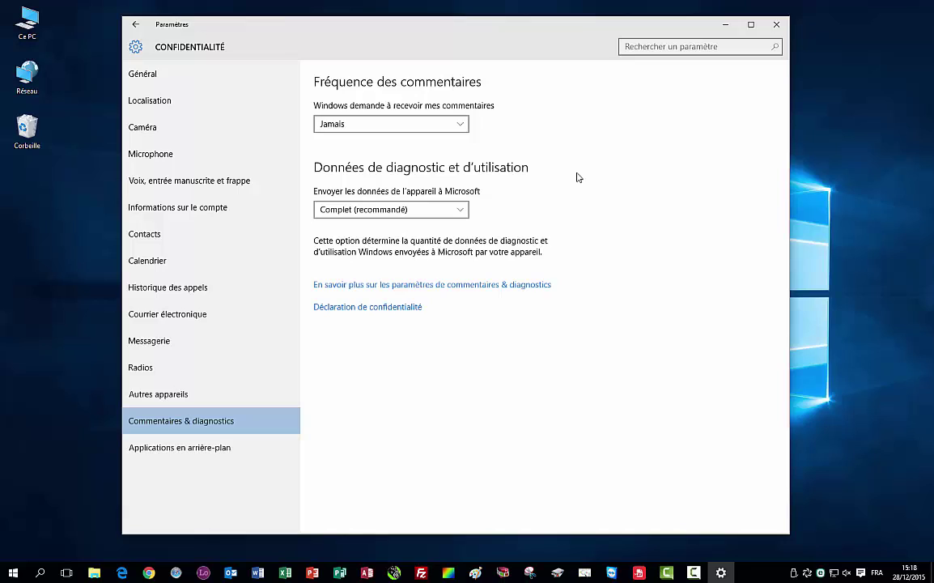